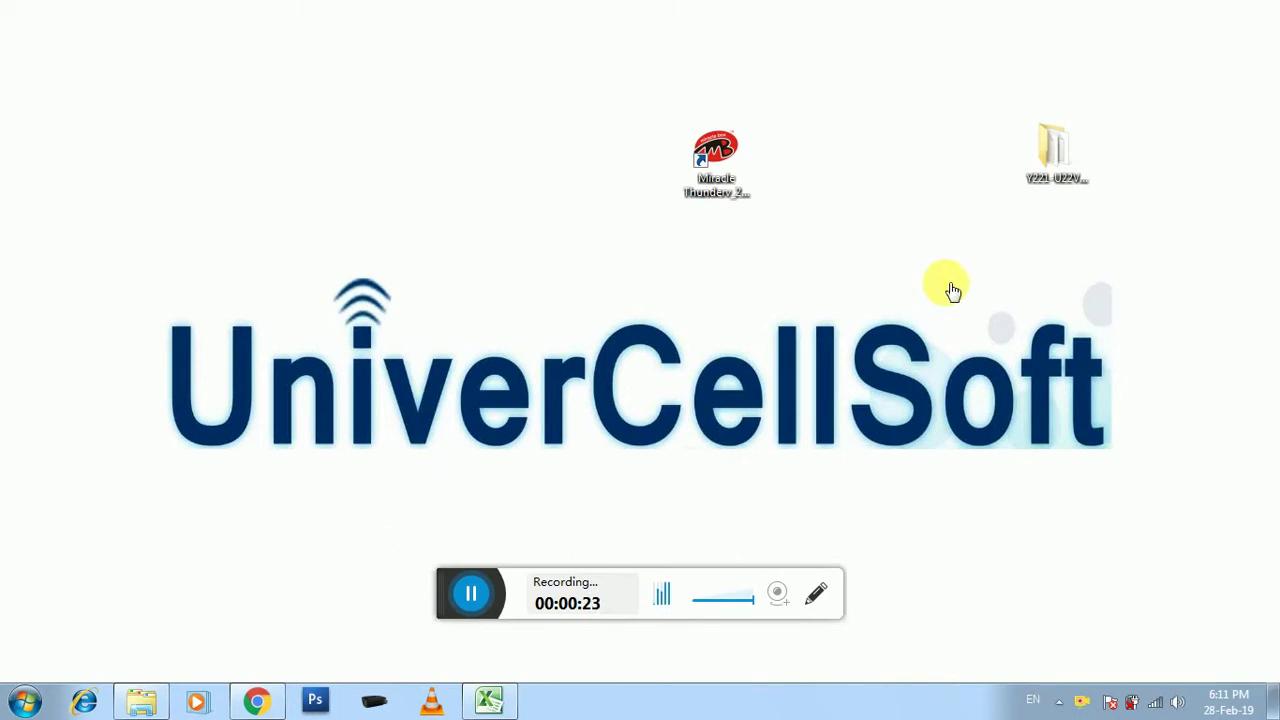
Launch Miracle Thunder 2.58 from its desktop shortcut.
{"action": "left_click", "coordinate": [1058, 176]}
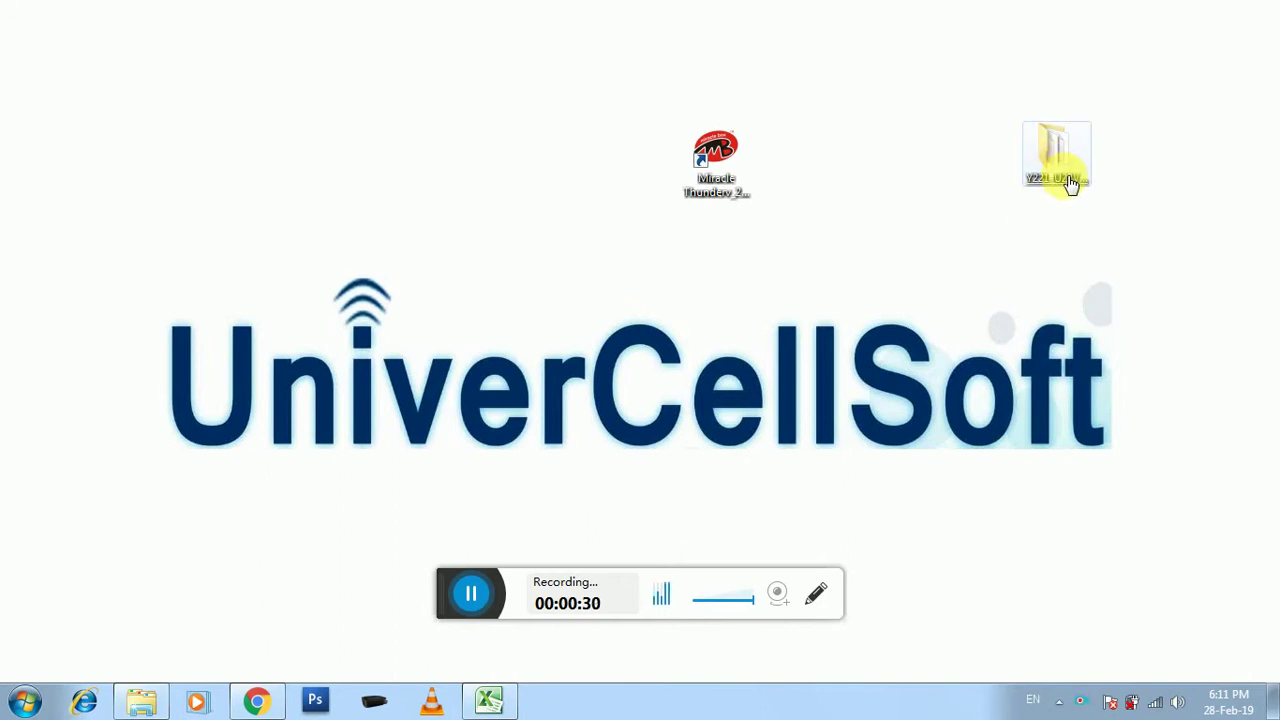
{"action": "left_click", "coordinate": [1046, 240]}
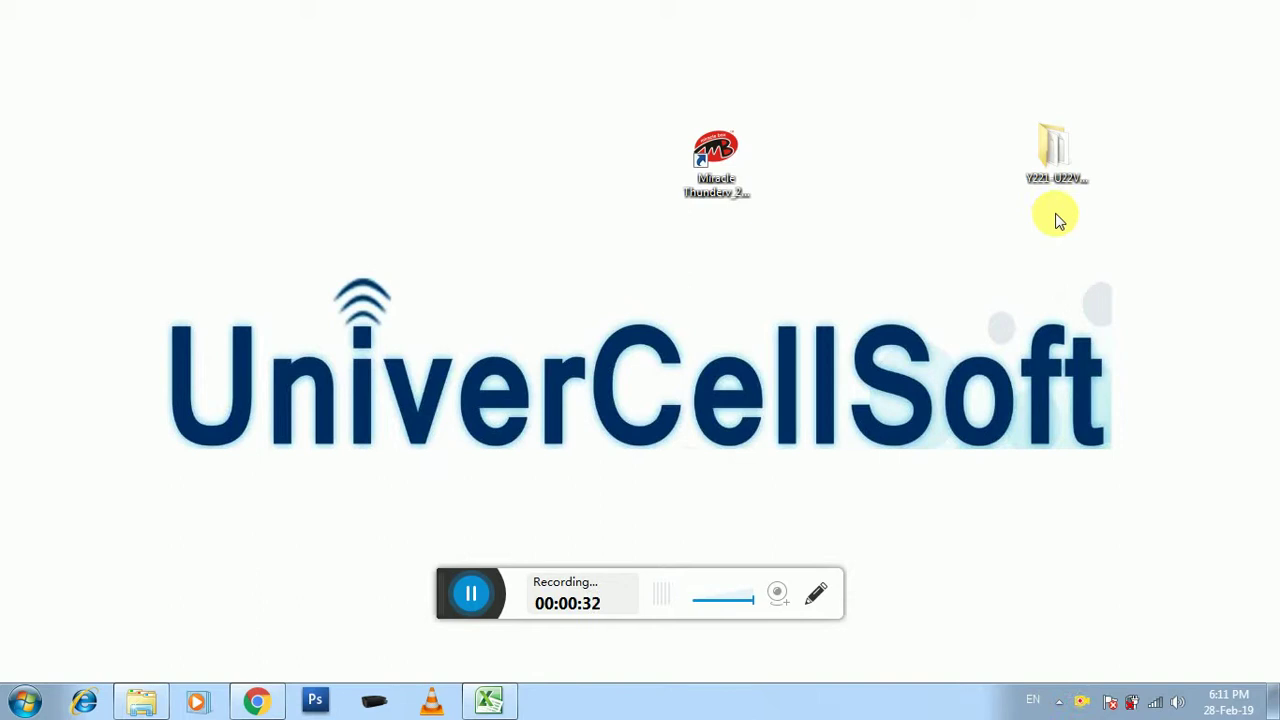
{"action": "left_click", "coordinate": [730, 183]}
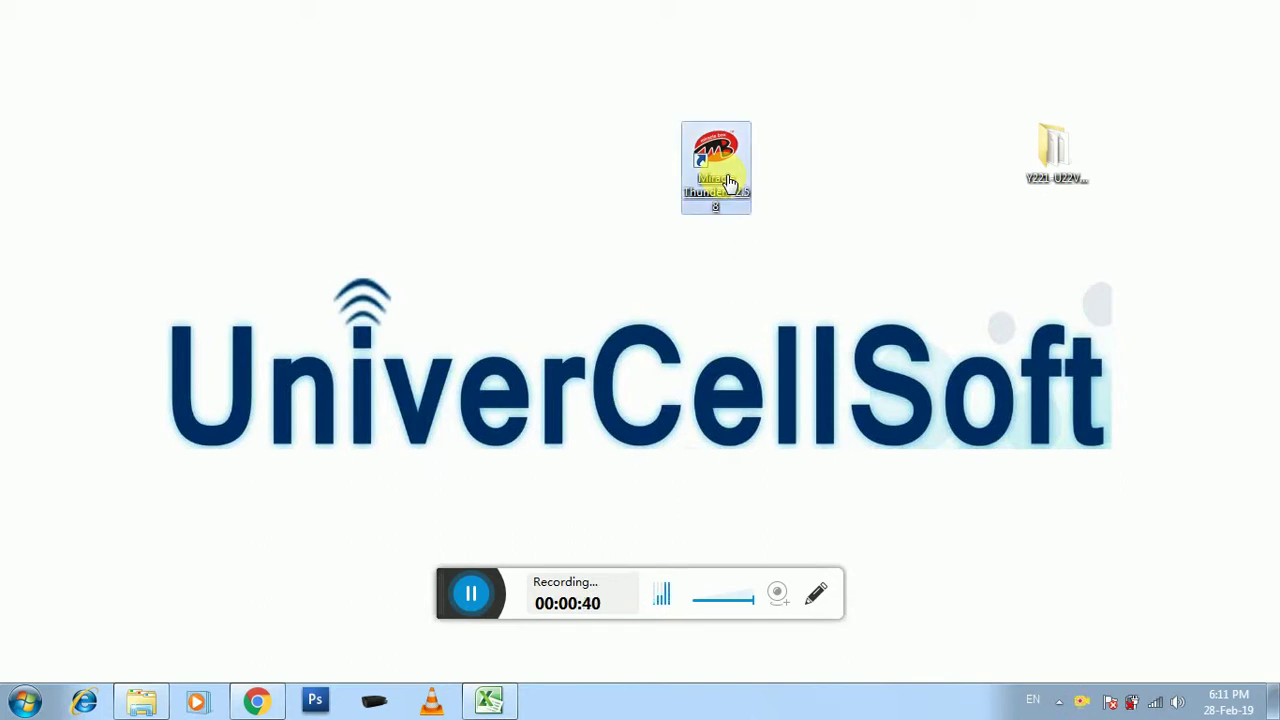
{"action": "left_click", "coordinate": [880, 257]}
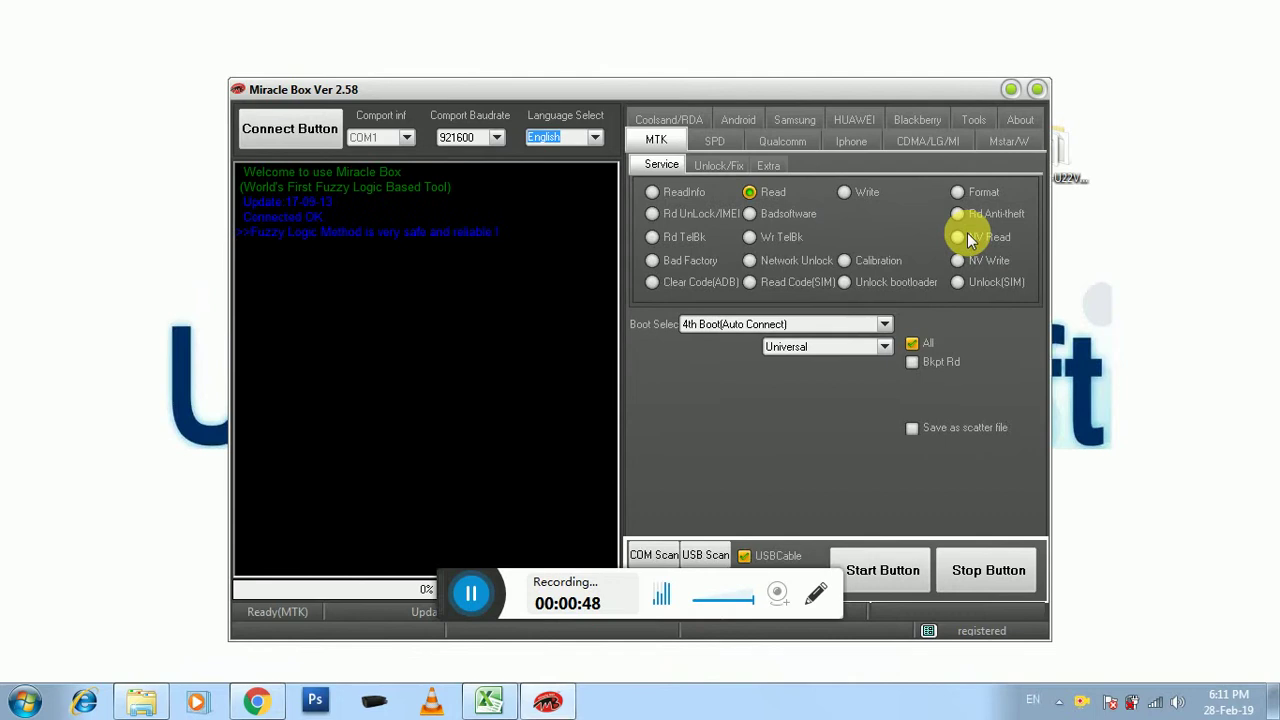
Move the Miracle Box window up and left, then connect to the box on COM1.
{"action": "left_click_drag", "start_coordinate": [915, 90], "coordinate": [892, 68]}
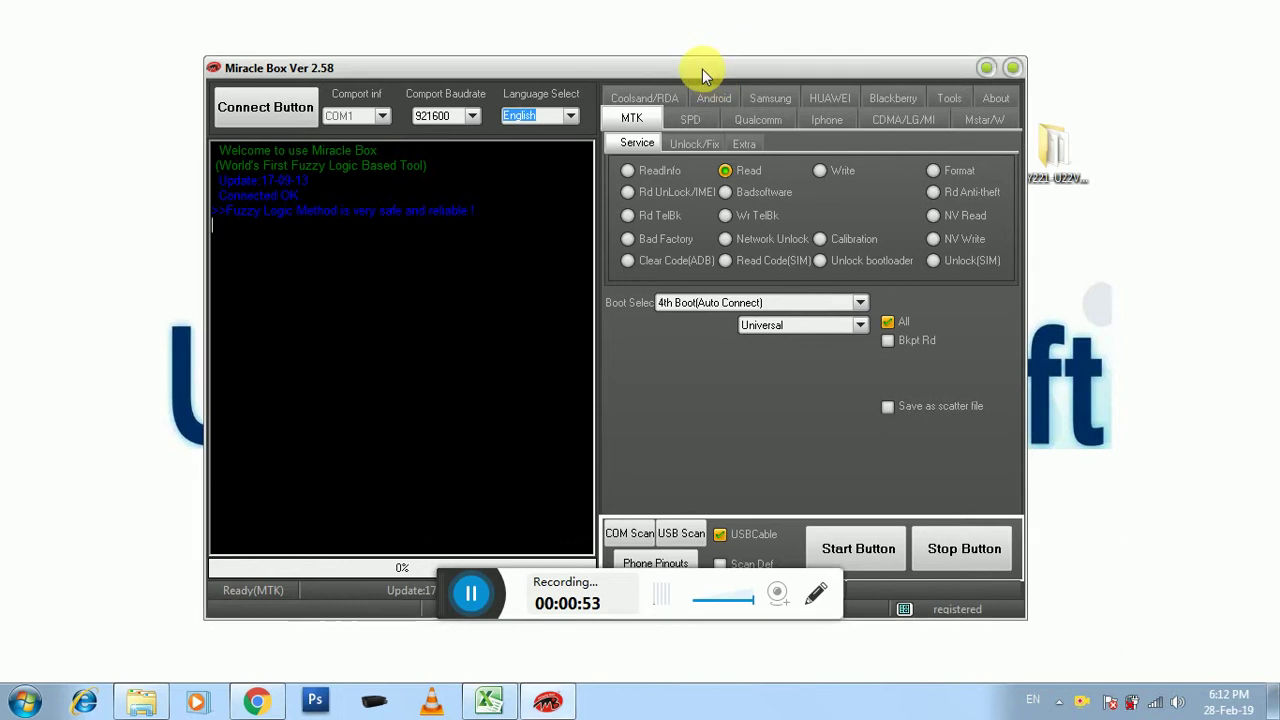
{"action": "left_click_drag", "start_coordinate": [694, 70], "coordinate": [678, 64]}
{"action": "left_click", "coordinate": [276, 106]}
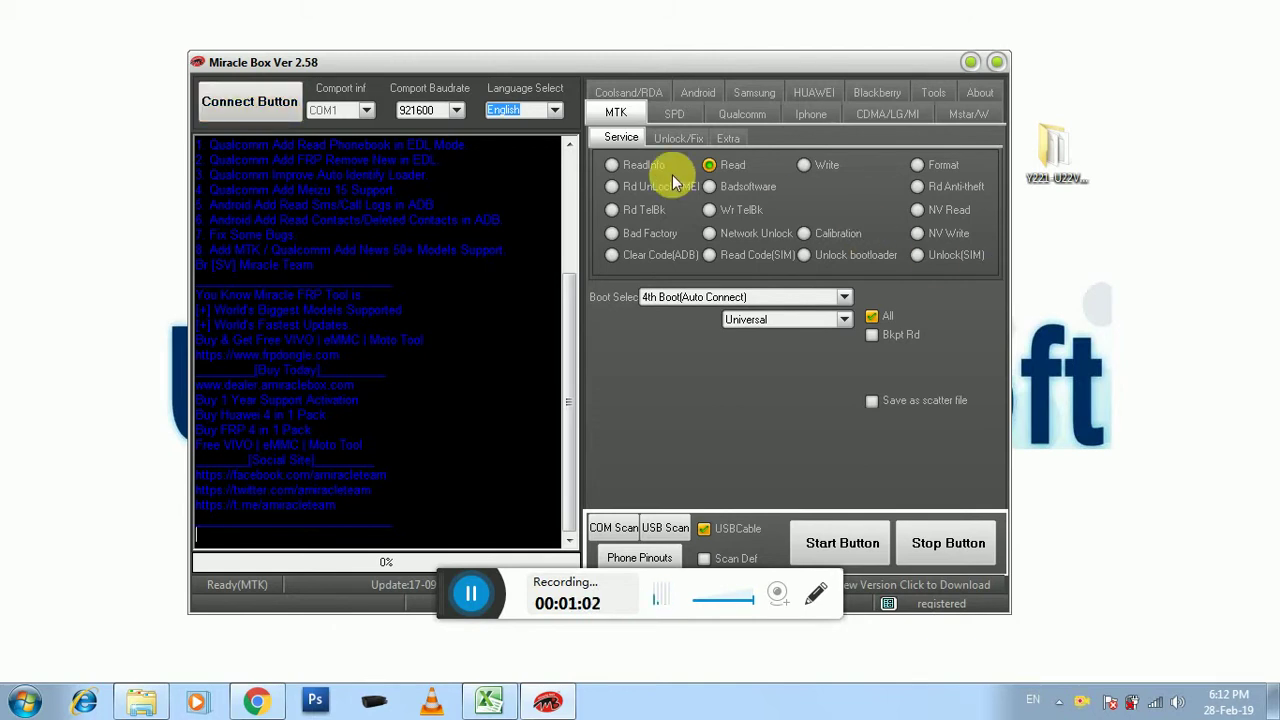
Choose ReadInfo instead of Read on the MTK Service tab, press Start, and refocus the window.
{"action": "left_click", "coordinate": [642, 167]}
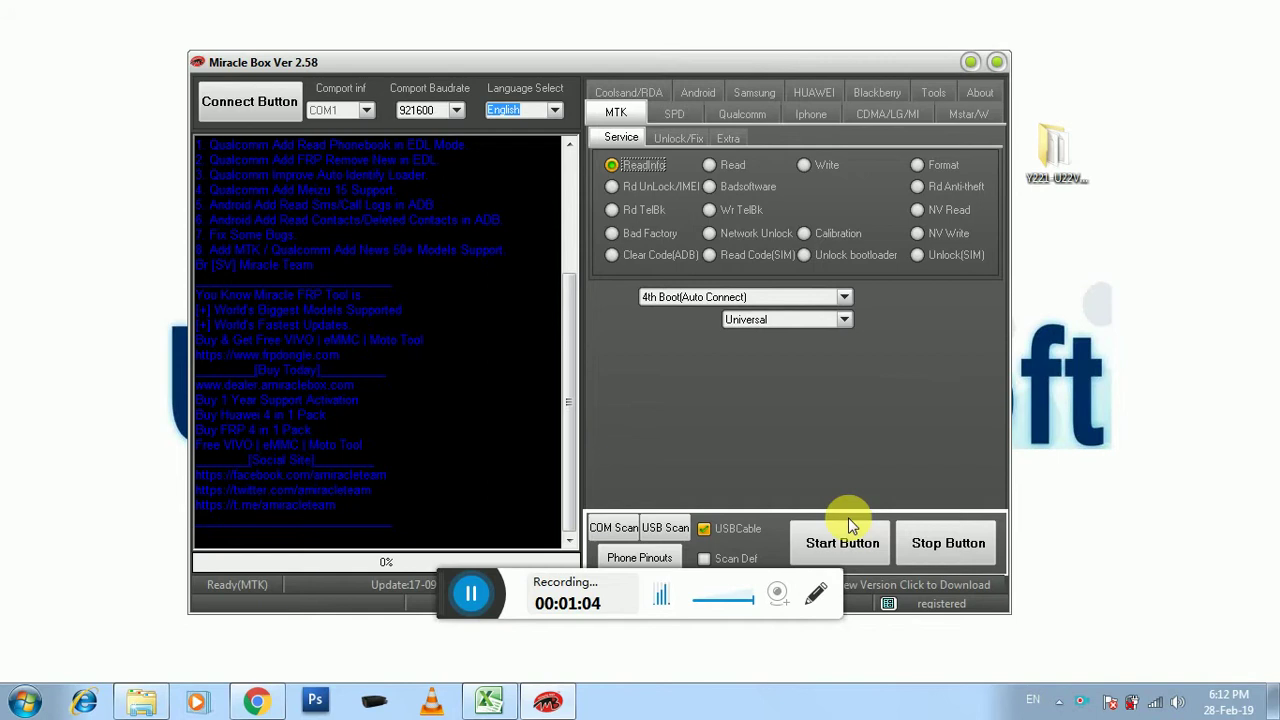
{"action": "left_click", "coordinate": [845, 542]}
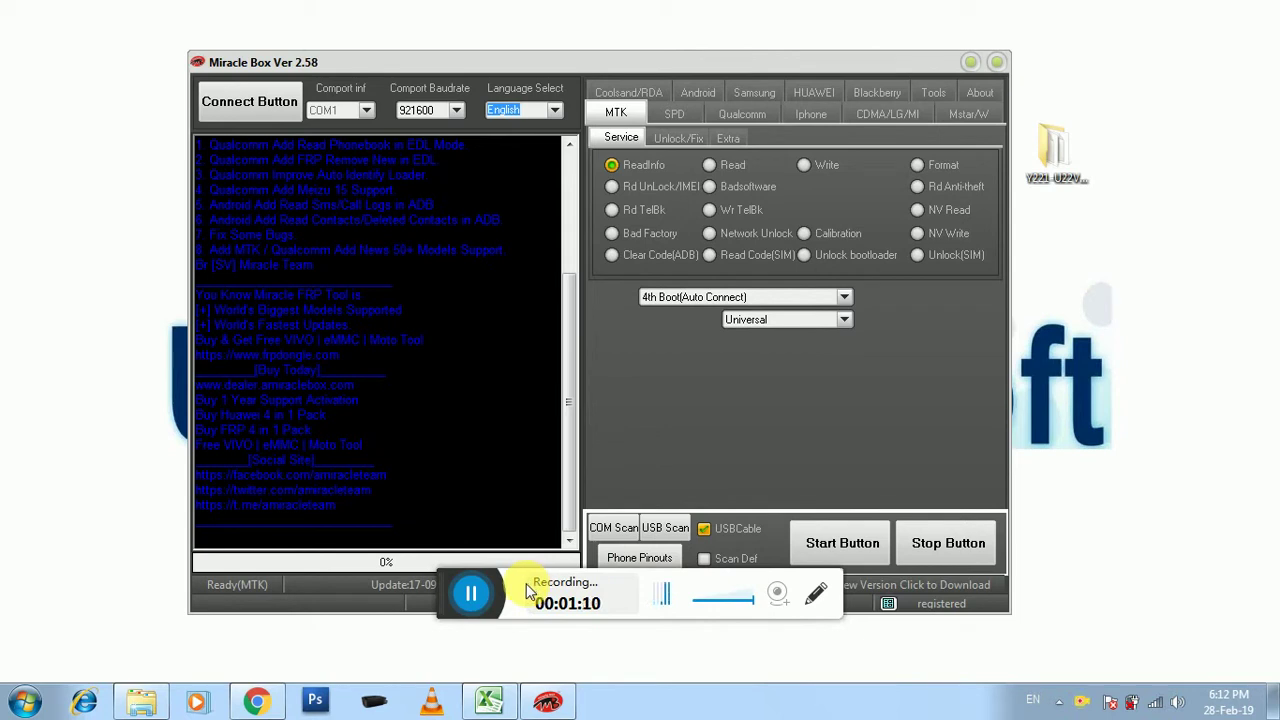
{"action": "left_click", "coordinate": [472, 595]}
{"action": "left_click", "coordinate": [422, 594]}
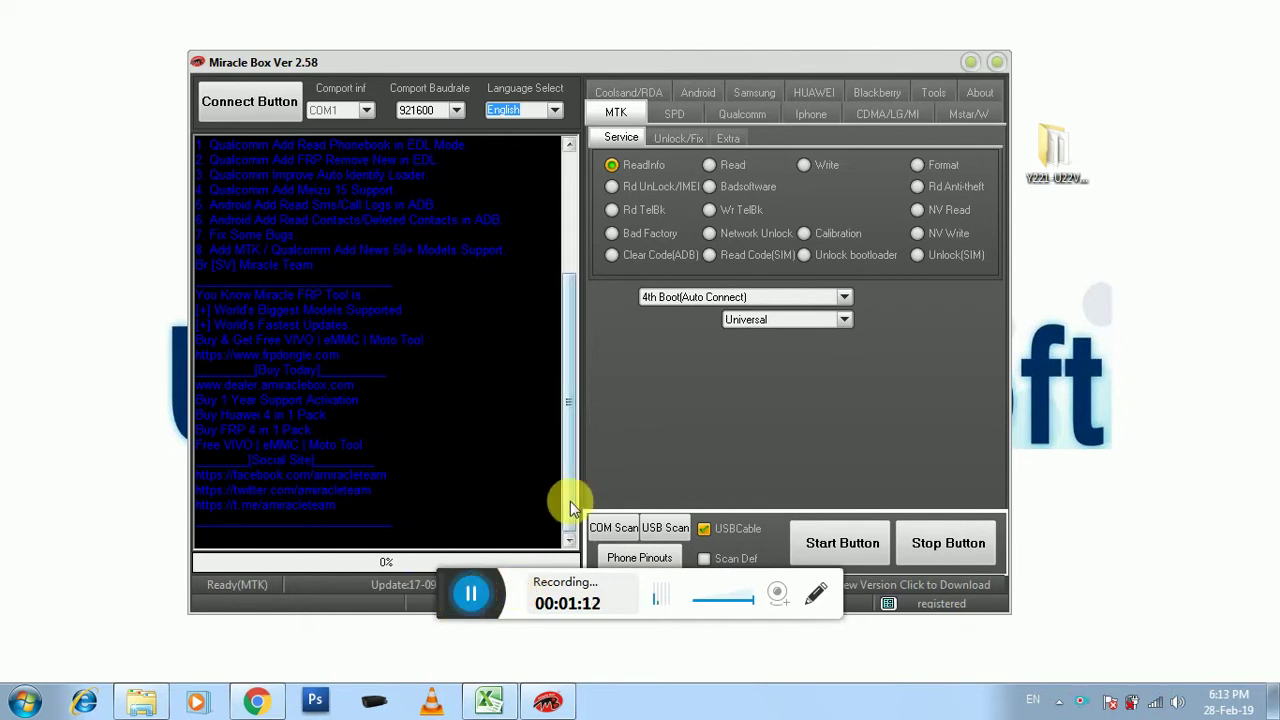
{"action": "left_click", "coordinate": [635, 449]}
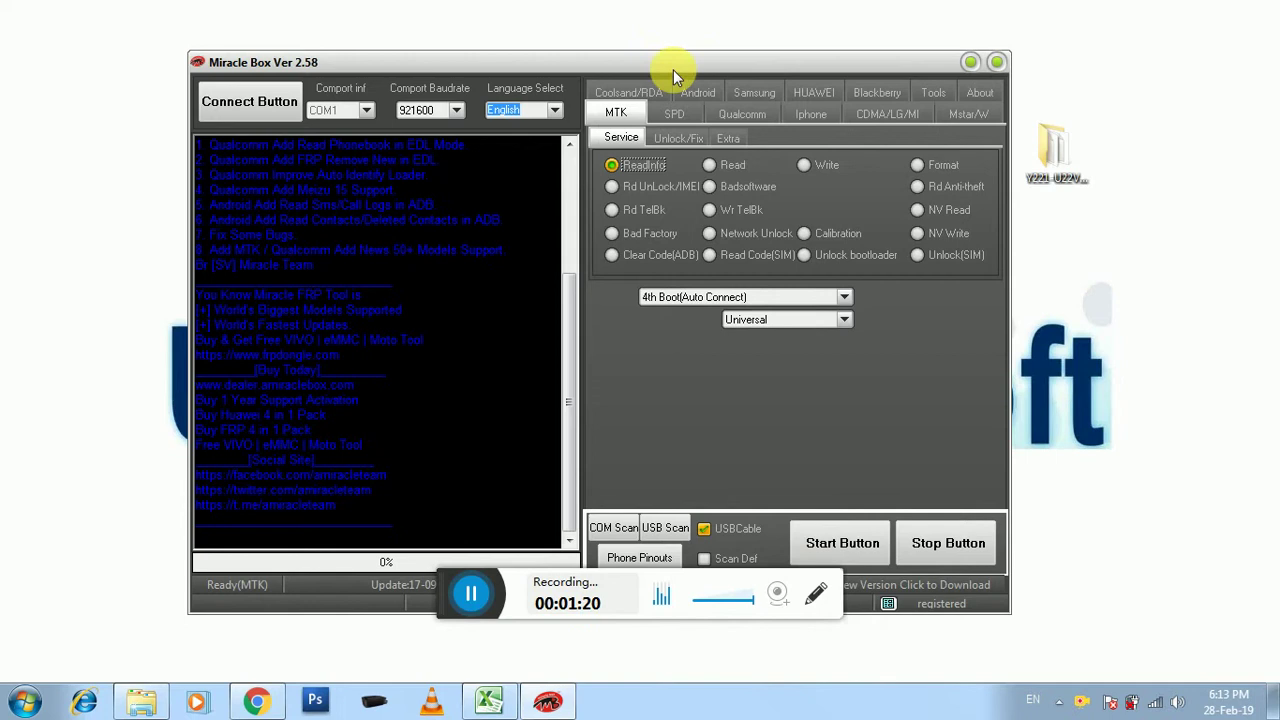
Move the window to the top-left and start ReadInfo, which waits for a USB port.
{"action": "left_click_drag", "start_coordinate": [668, 62], "coordinate": [598, 8]}
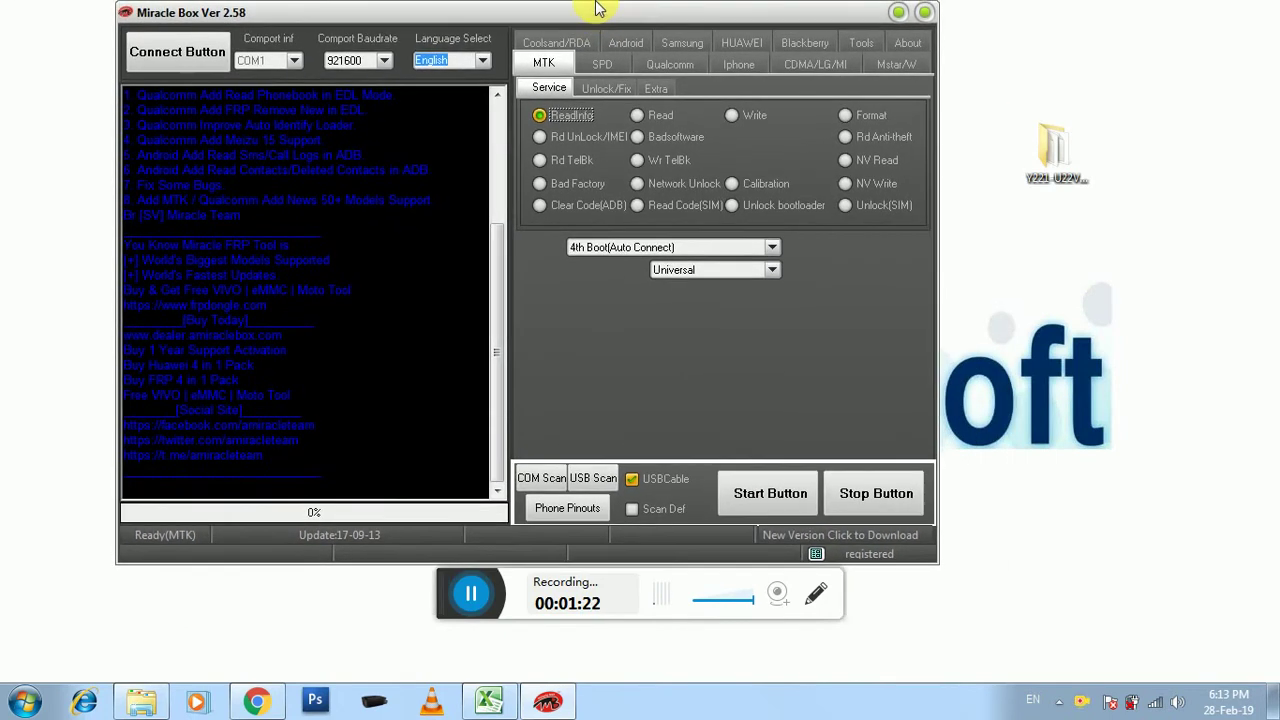
{"action": "left_click", "coordinate": [770, 494]}
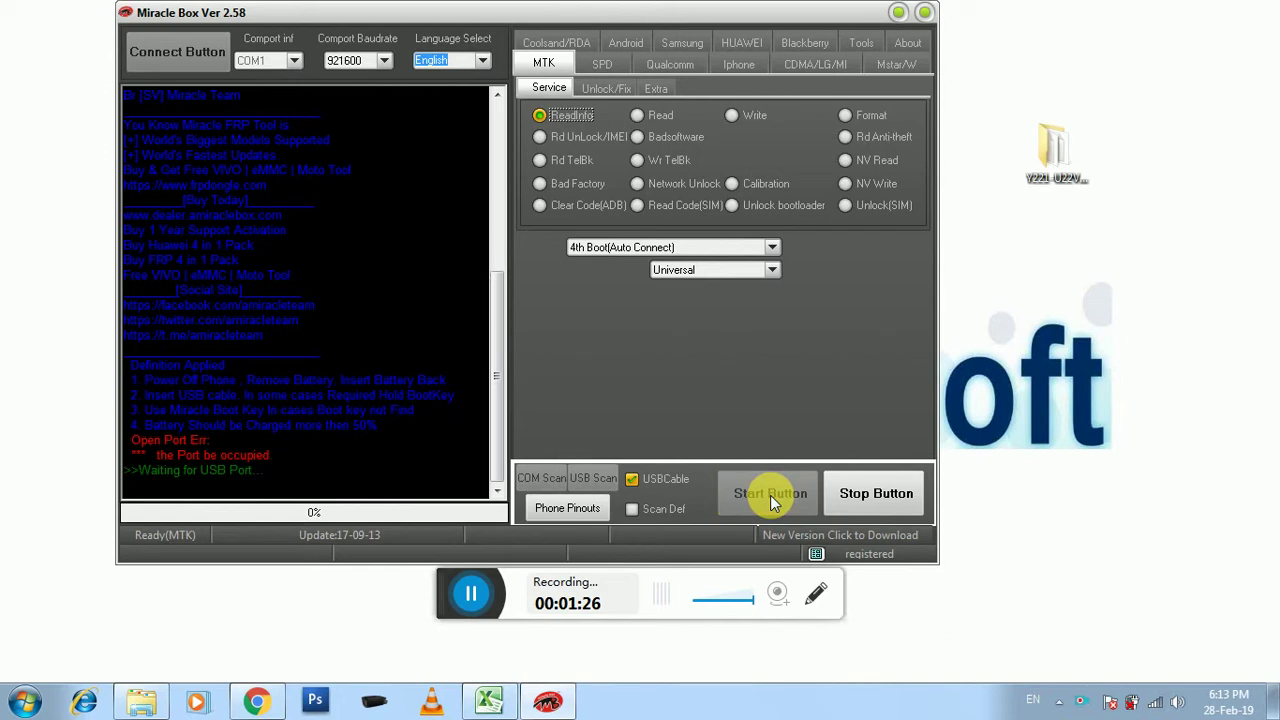
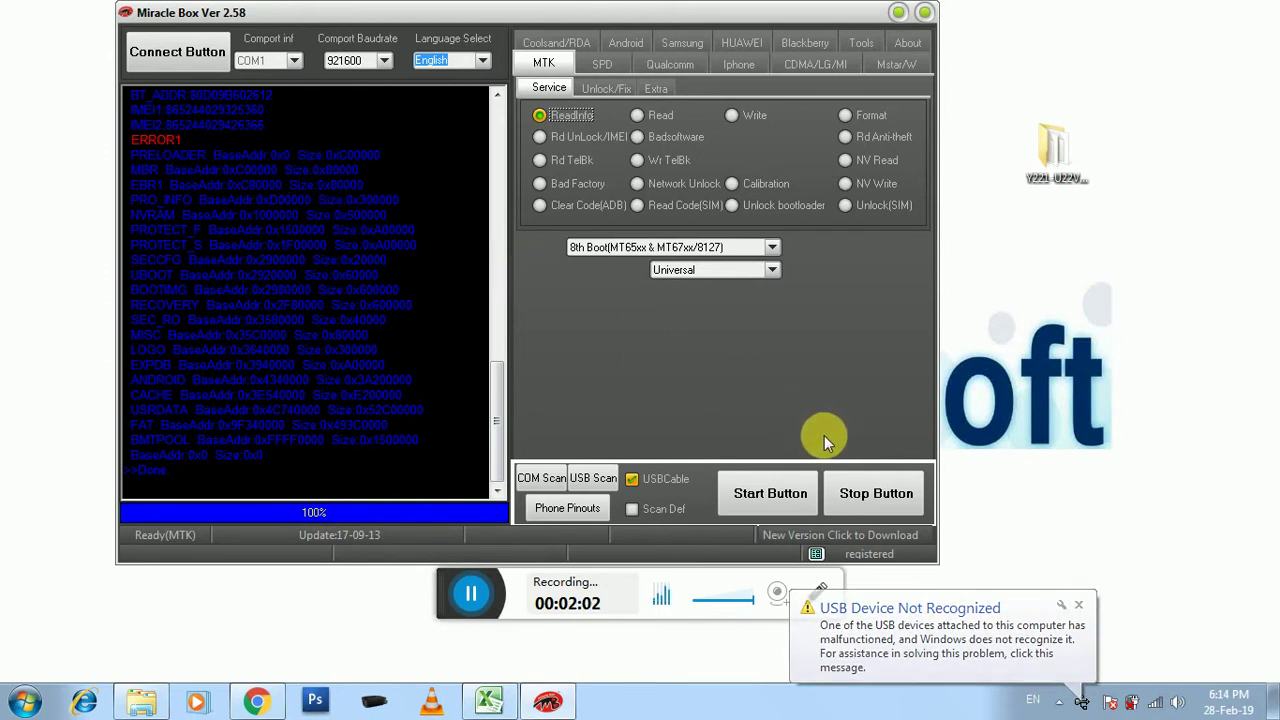
Close the 'USB Device Not Recognized' tray balloon while the MTK phone info finishes reading.
{"action": "left_click", "coordinate": [1081, 606]}
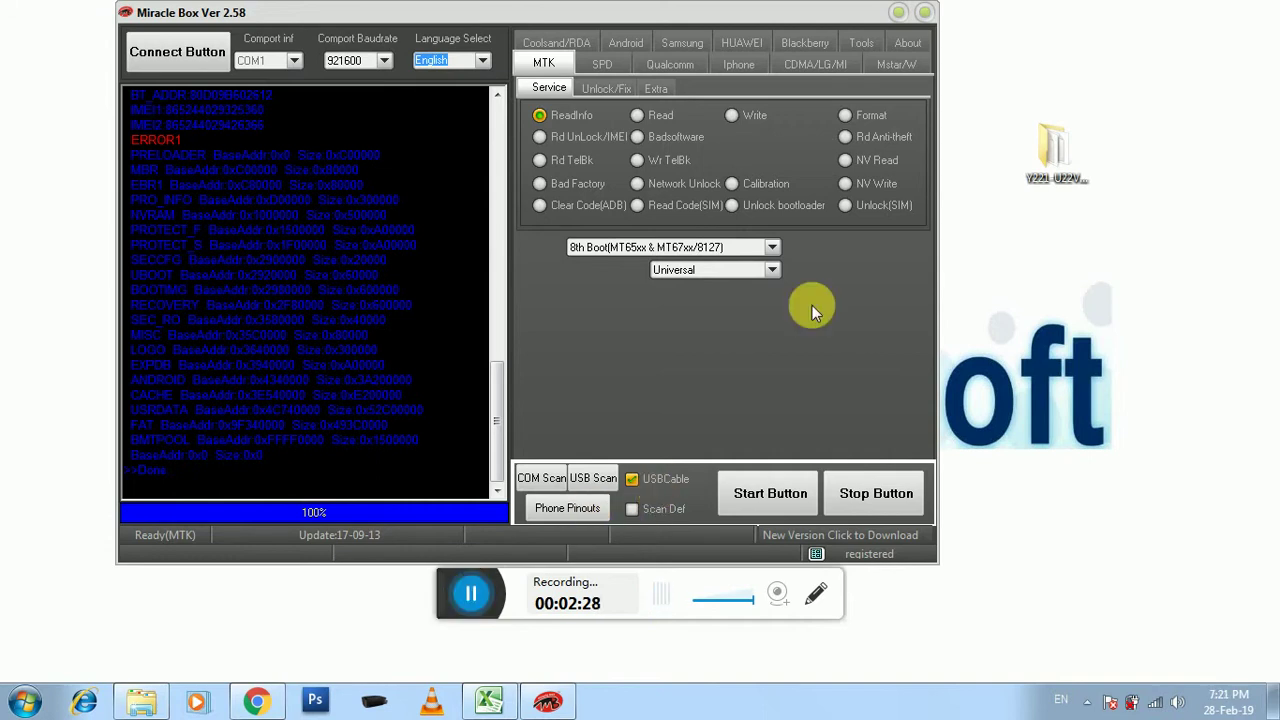
Select Write on the MTK Service tab and browse for the firmware file.
{"action": "left_click", "coordinate": [732, 116]}
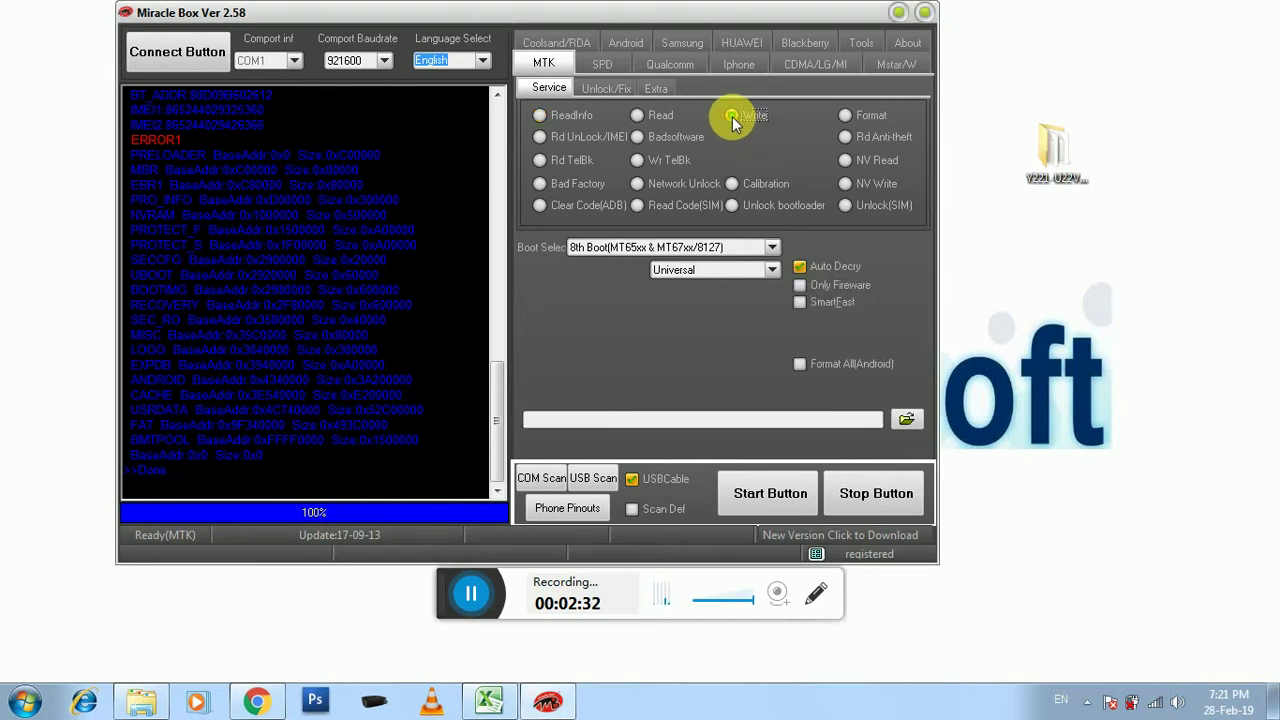
{"action": "left_click", "coordinate": [809, 280]}
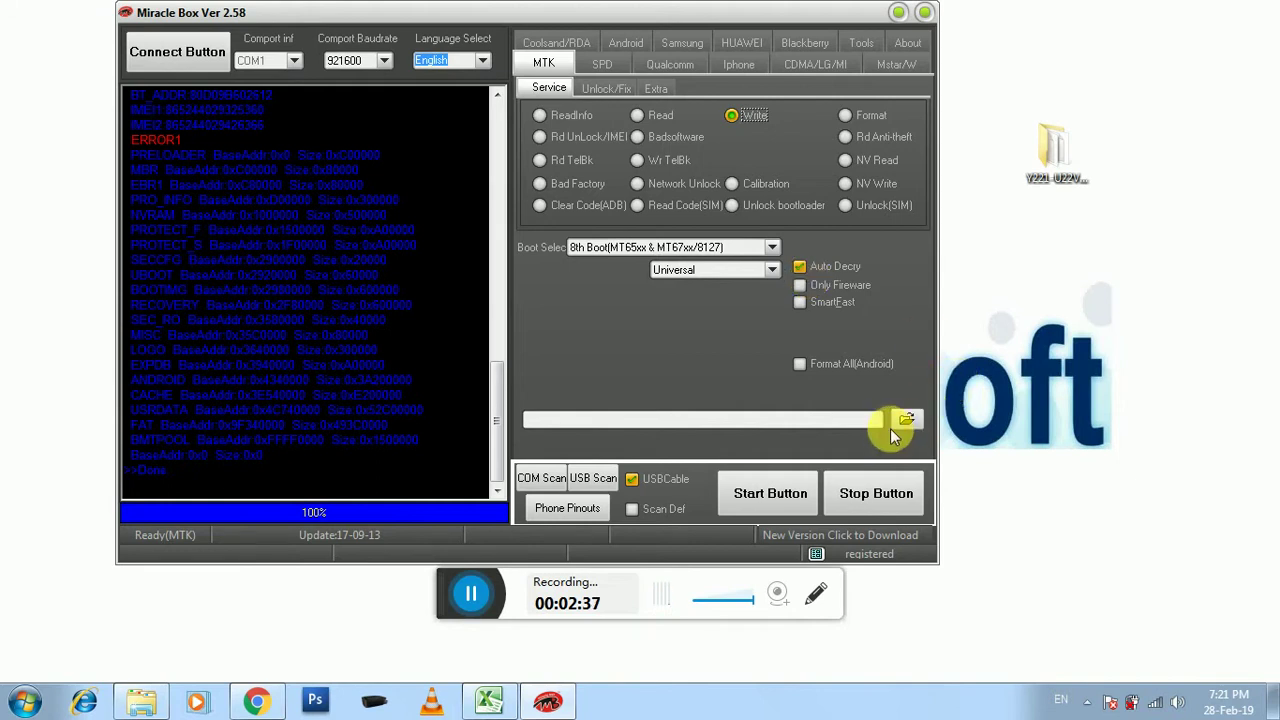
{"action": "left_click", "coordinate": [905, 422]}
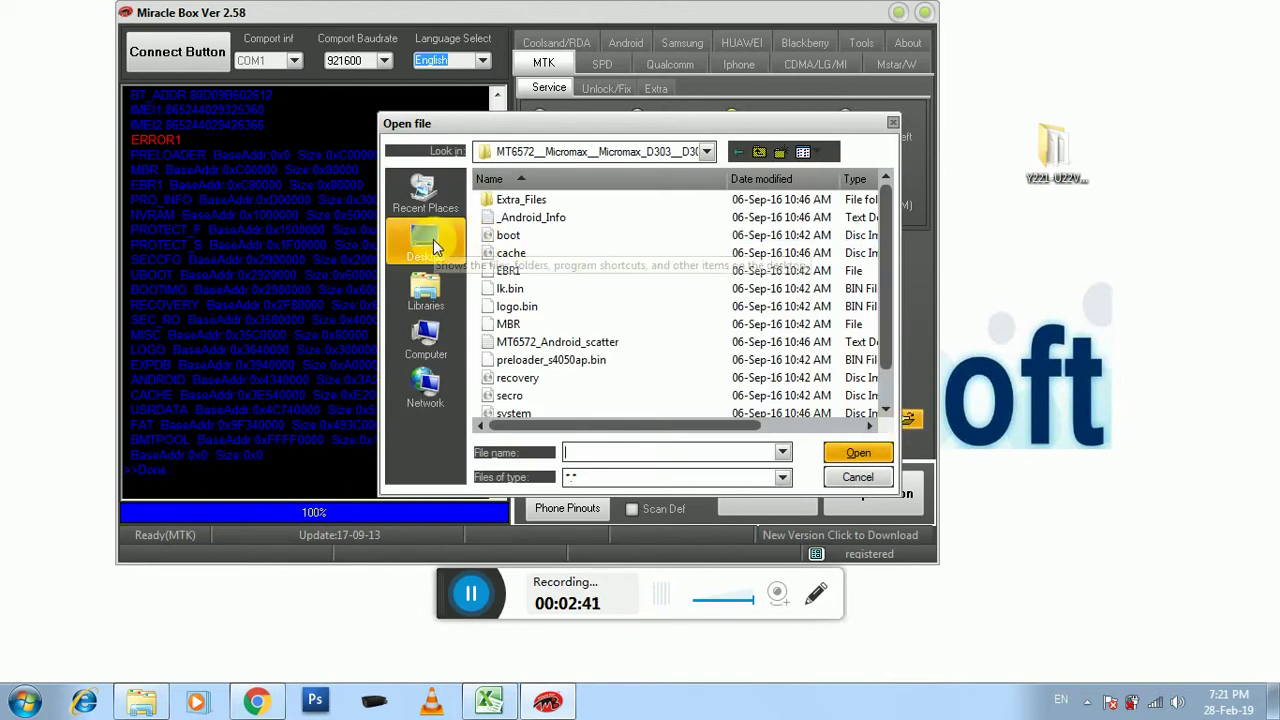
Load MT6572_Android_scatter from Desktop's Y221-U22V100R001C328B109_DCC folder as the firmware.
{"action": "left_click", "coordinate": [435, 248]}
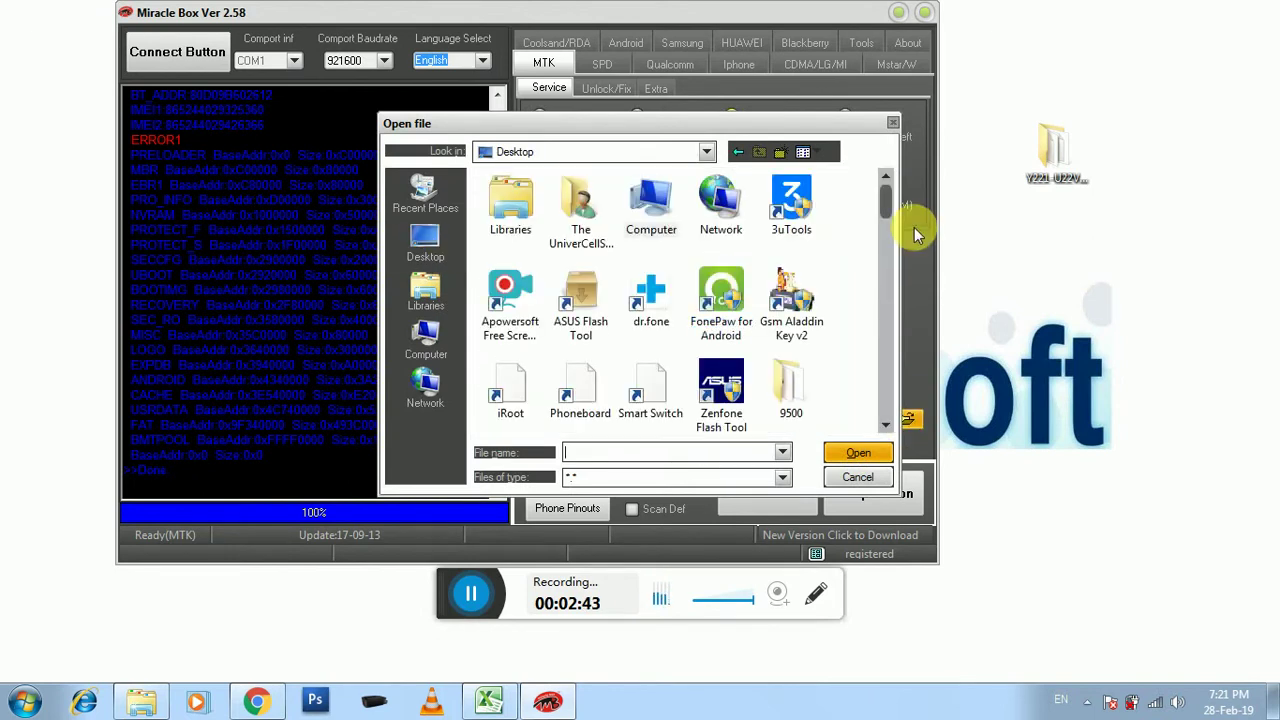
{"action": "left_click", "coordinate": [858, 230]}
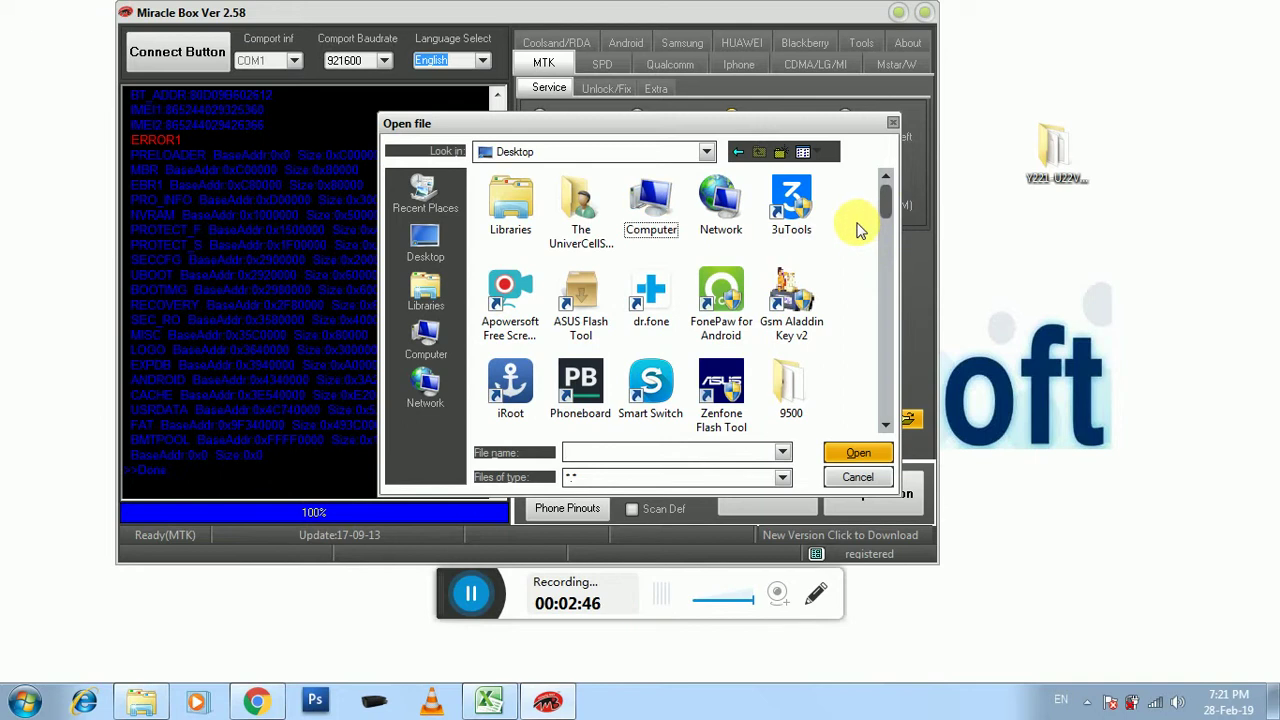
{"action": "key", "text": "y"}
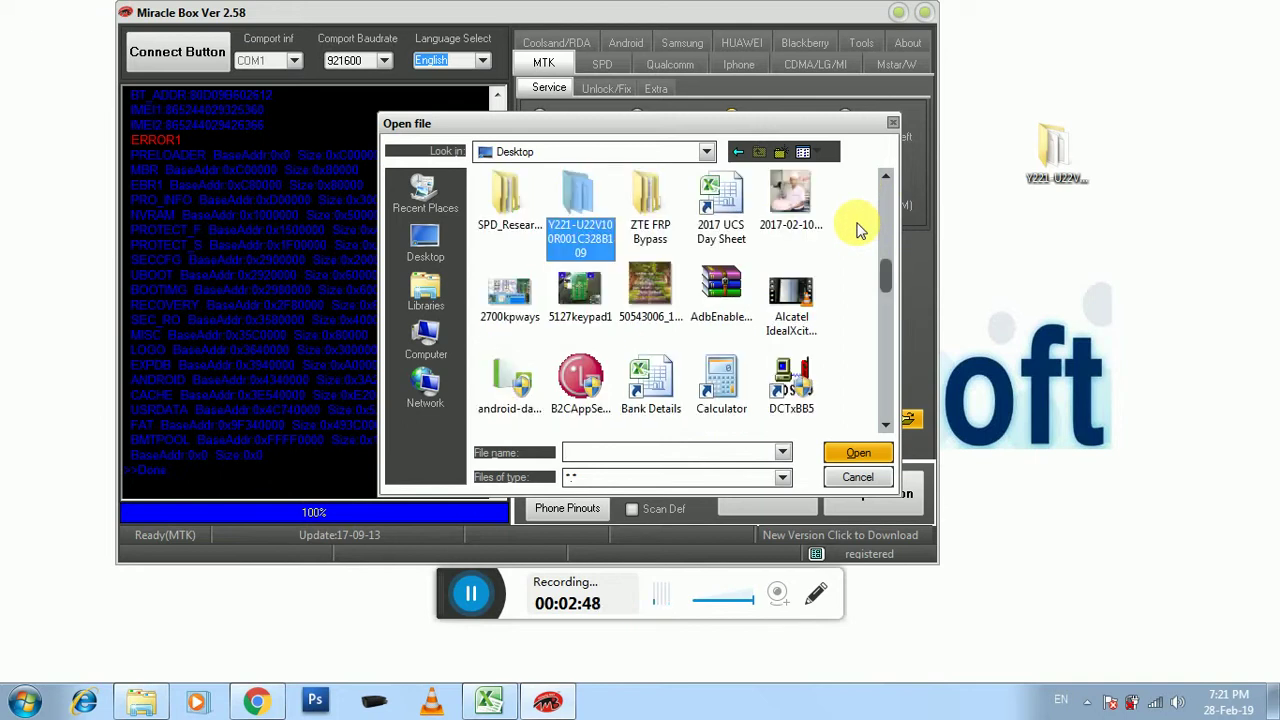
{"action": "double_click", "coordinate": [585, 220]}
{"action": "left_click", "coordinate": [572, 216]}
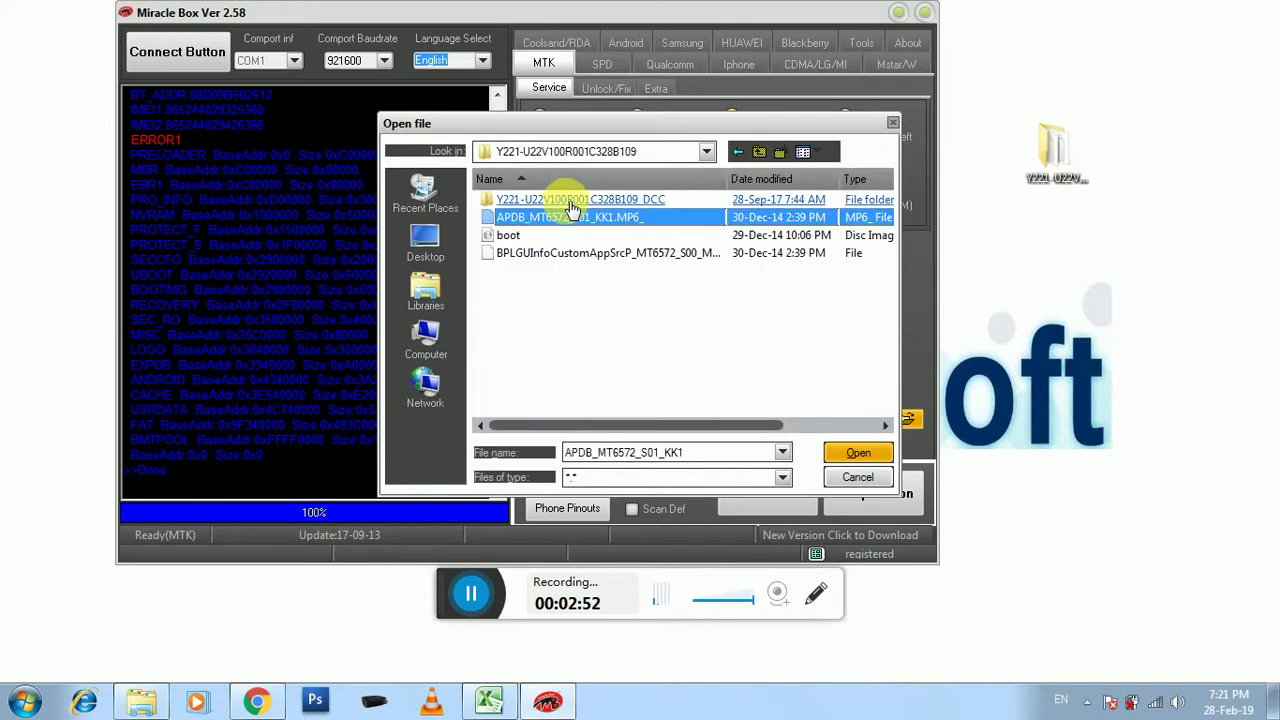
{"action": "left_click", "coordinate": [572, 201]}
{"action": "double_click", "coordinate": [572, 201]}
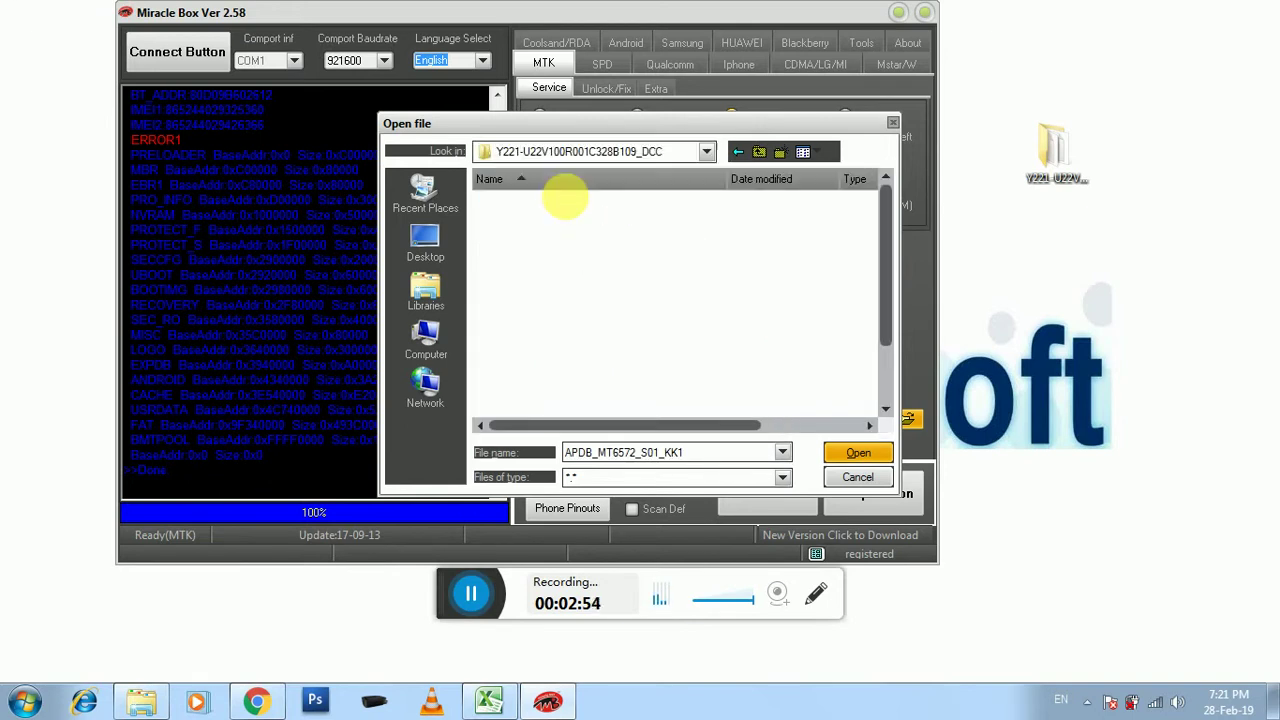
{"action": "left_click", "coordinate": [686, 306]}
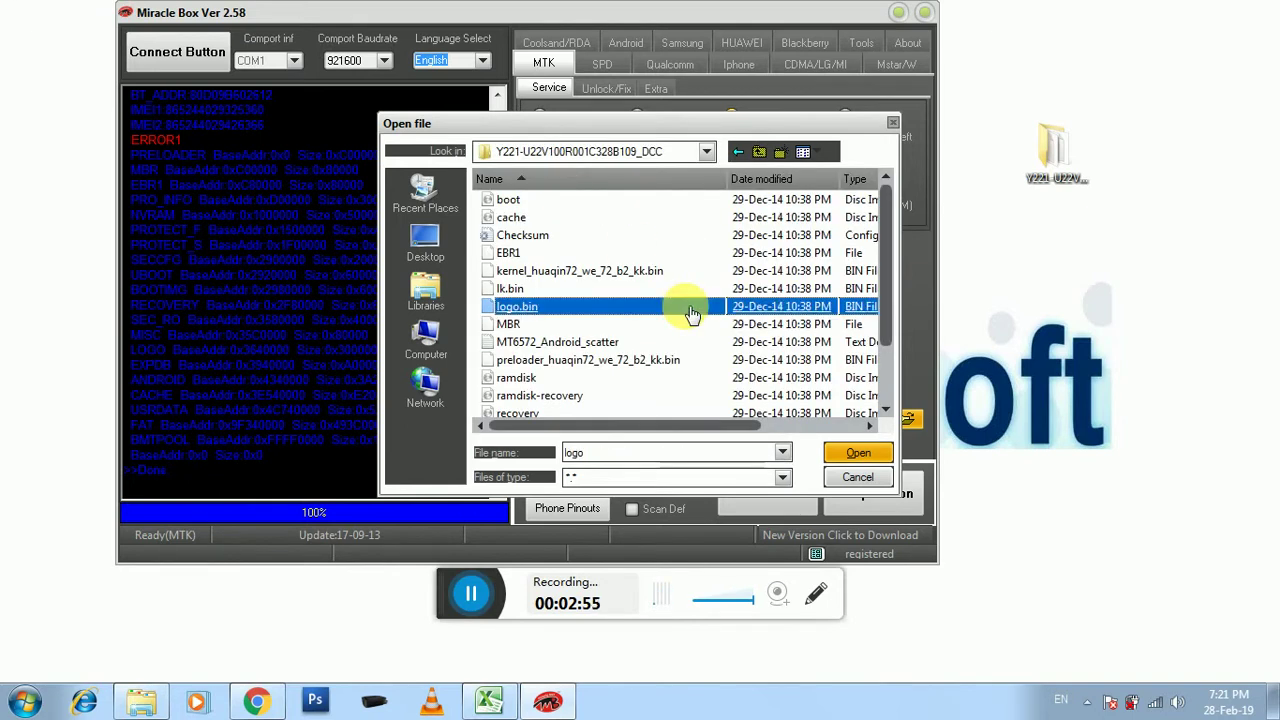
{"action": "left_click", "coordinate": [647, 343]}
{"action": "double_click", "coordinate": [647, 344]}
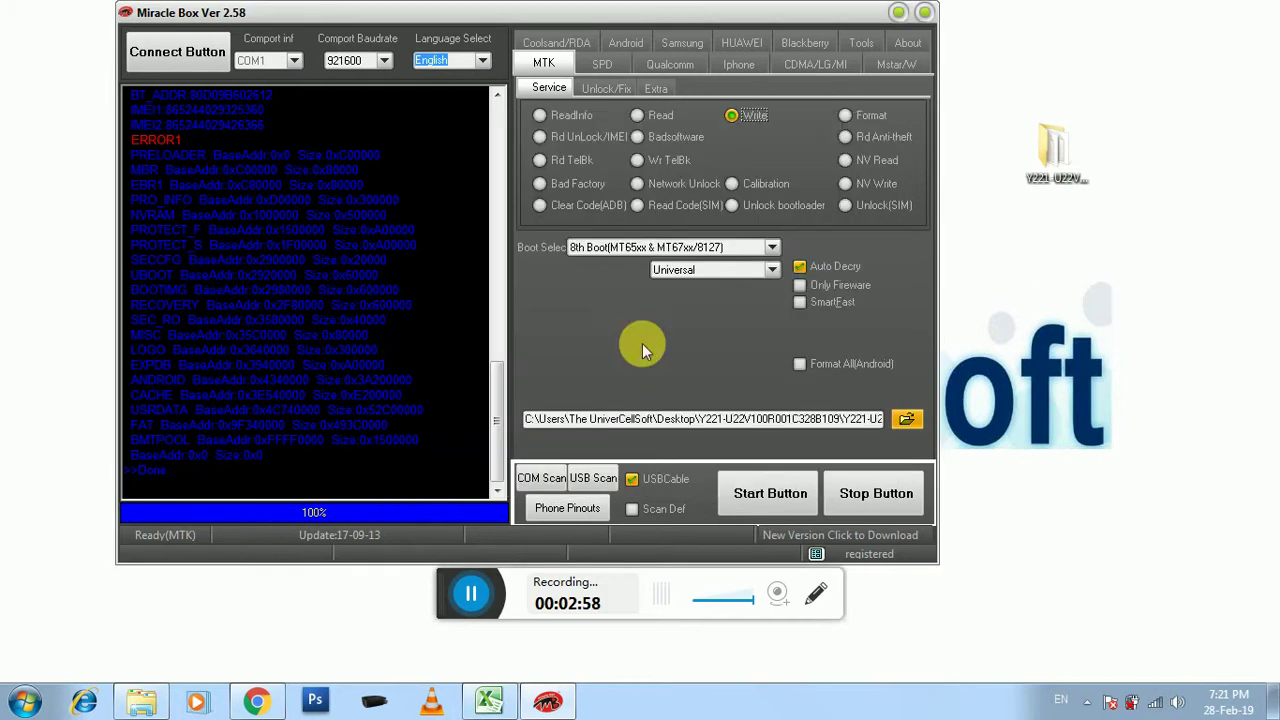
Start the write, retrying twice after the 'port be occupied' error until the phone connects.
{"action": "left_click", "coordinate": [768, 501]}
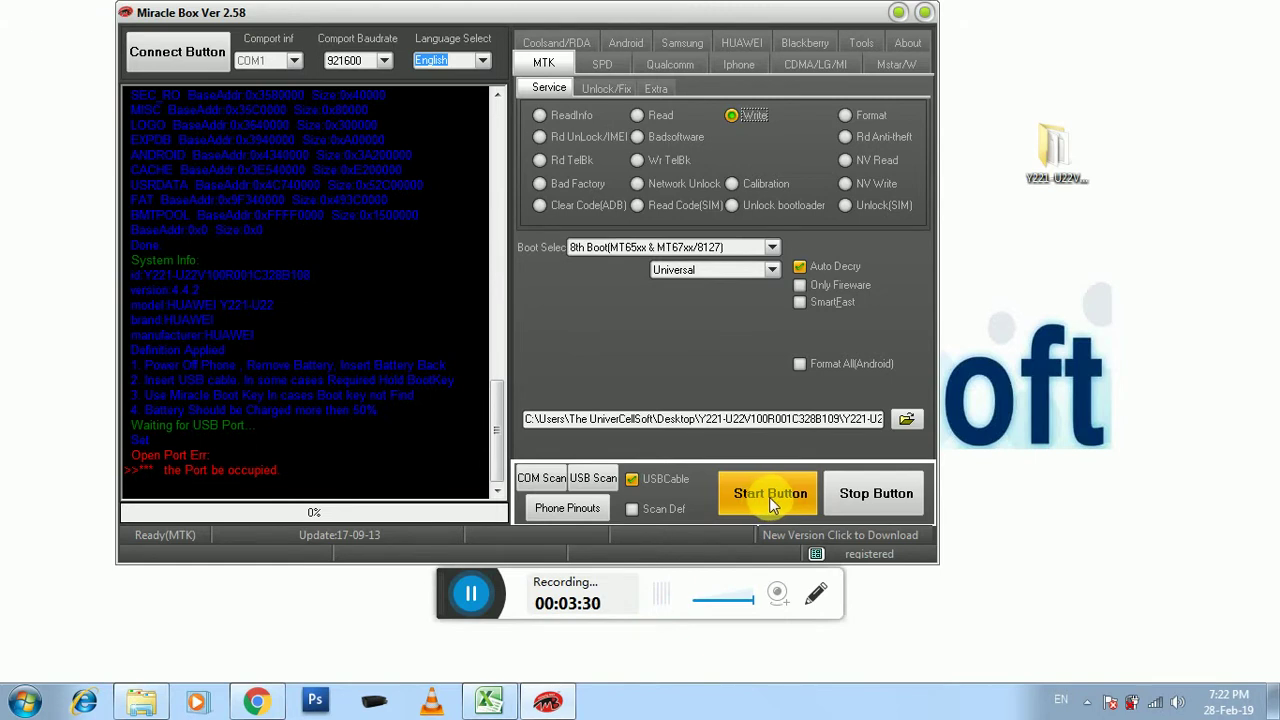
{"action": "left_click", "coordinate": [772, 497]}
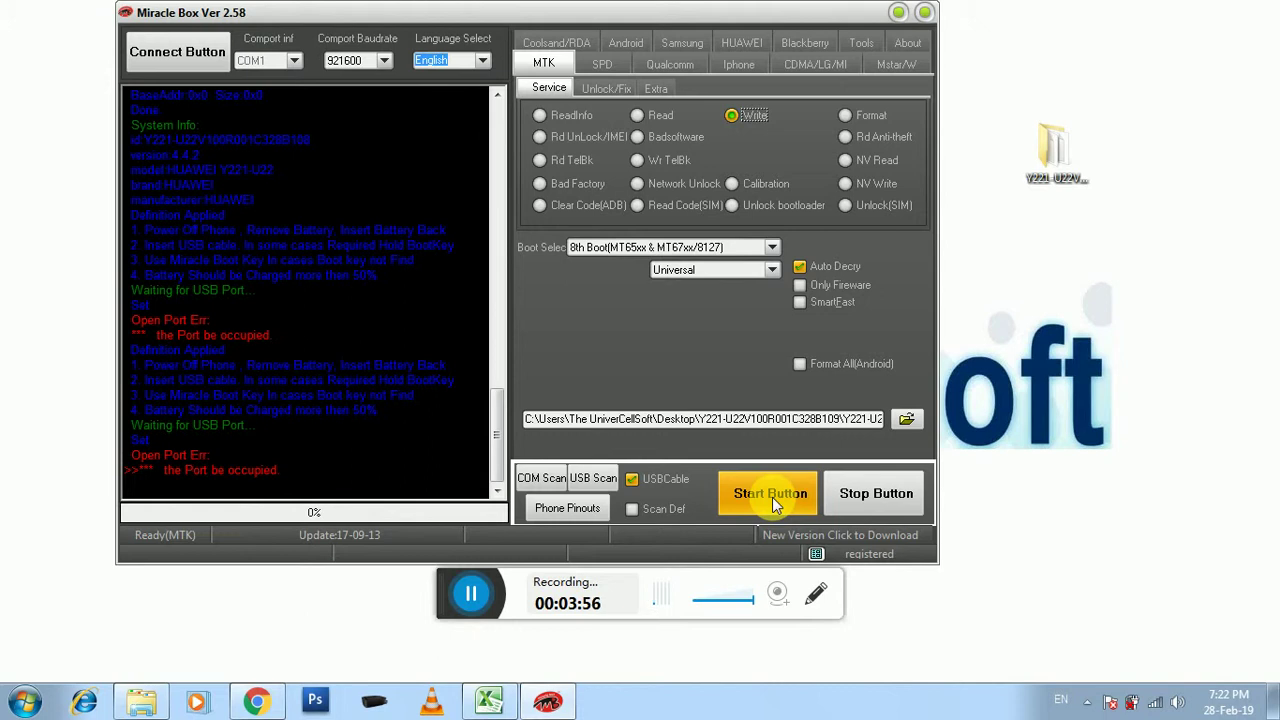
{"action": "left_click", "coordinate": [772, 498]}
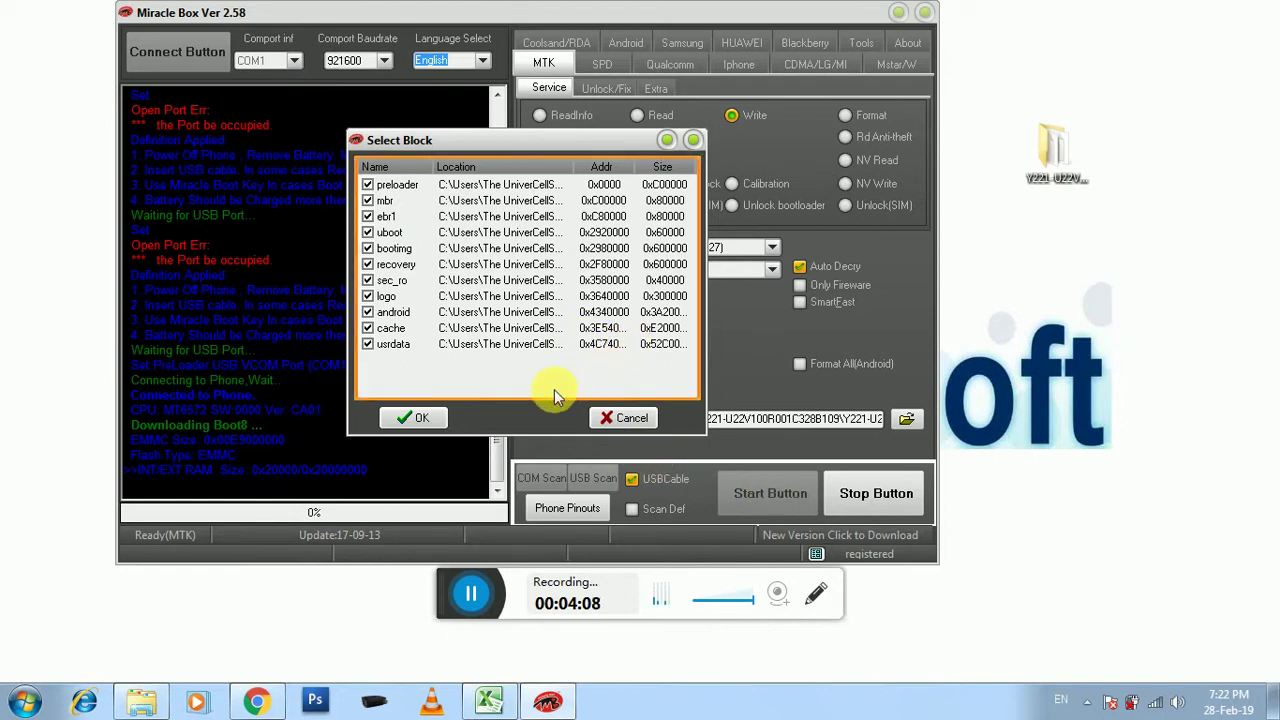
Accept all eleven ticked partitions, preloader through usrdata, for flashing.
{"action": "left_click", "coordinate": [434, 419]}
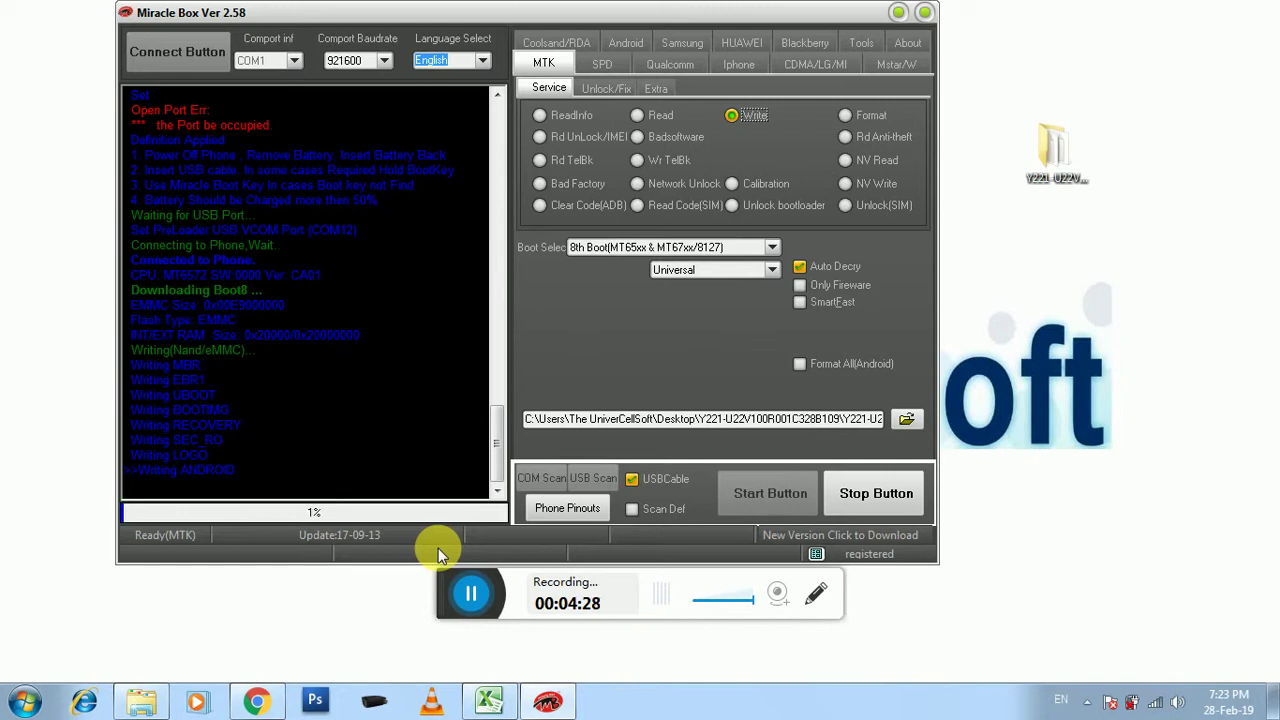
Click in the Miracle Box window while the ANDROID partition write continues.
{"action": "left_click", "coordinate": [474, 594]}
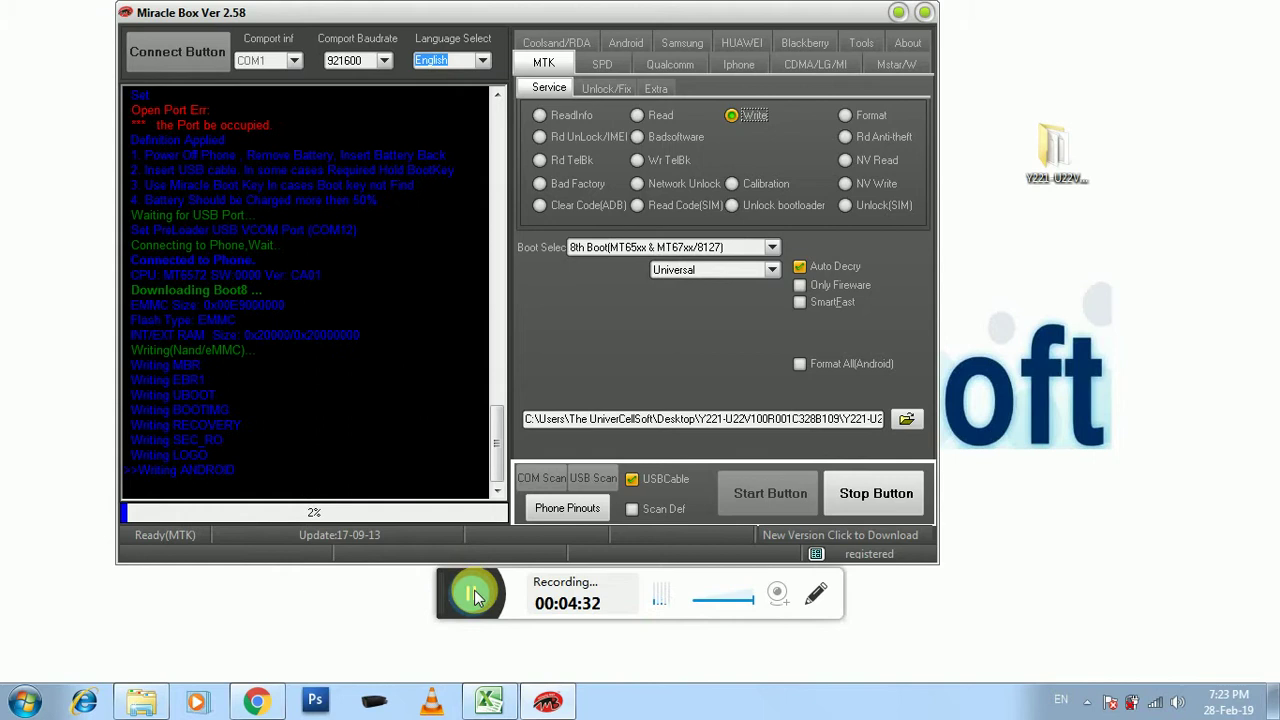